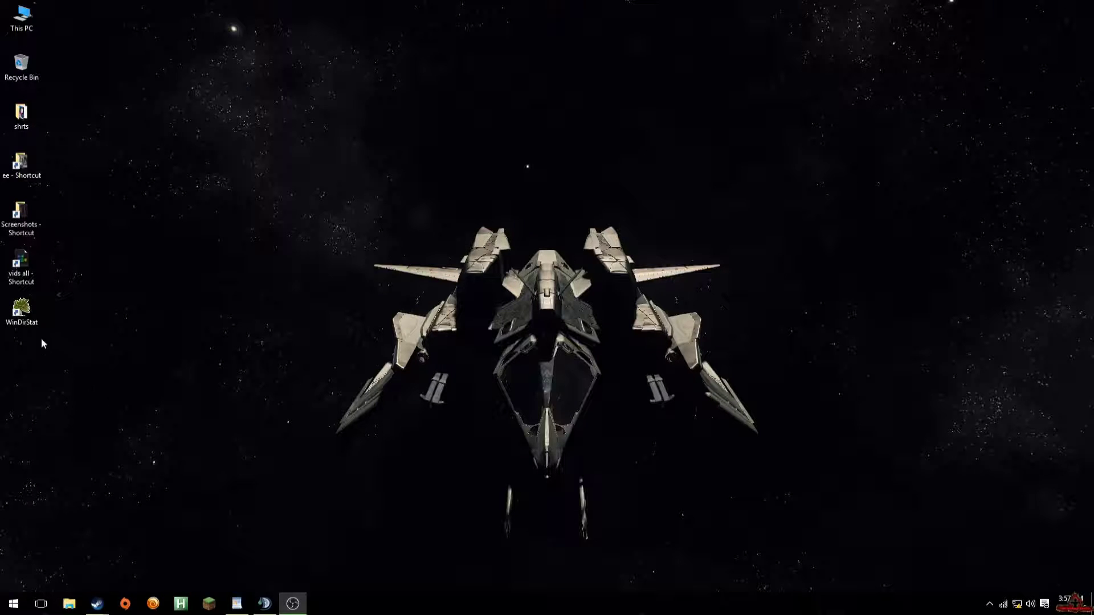
# Launch WinDirStat and select only New Volume (L:) in the Select Drives list
pyautogui.doubleClick(22, 309)
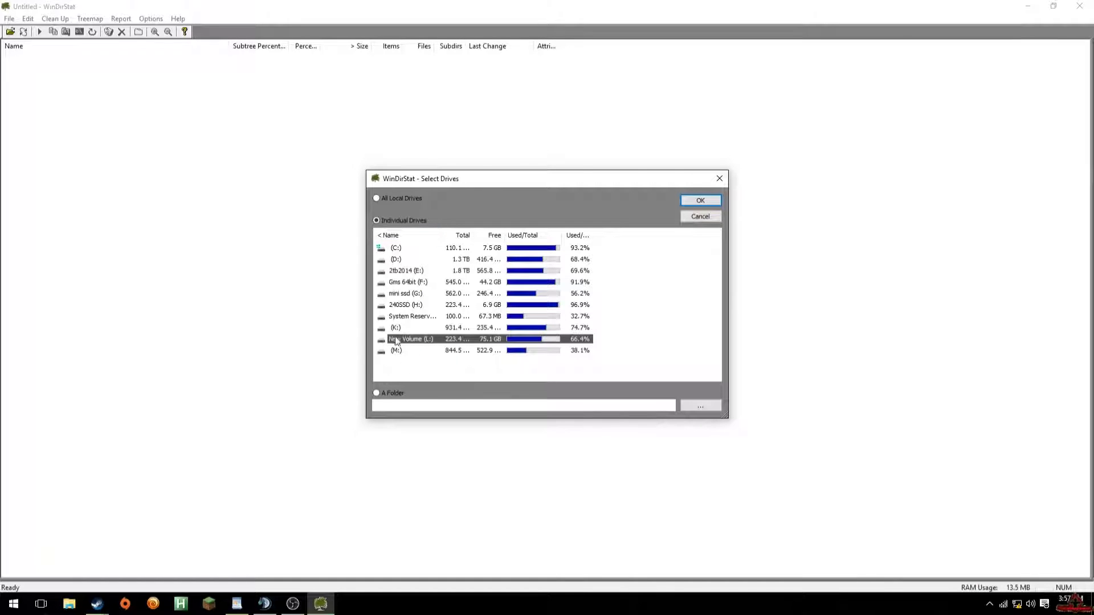
pyautogui.hotkey('shift', 'Up')
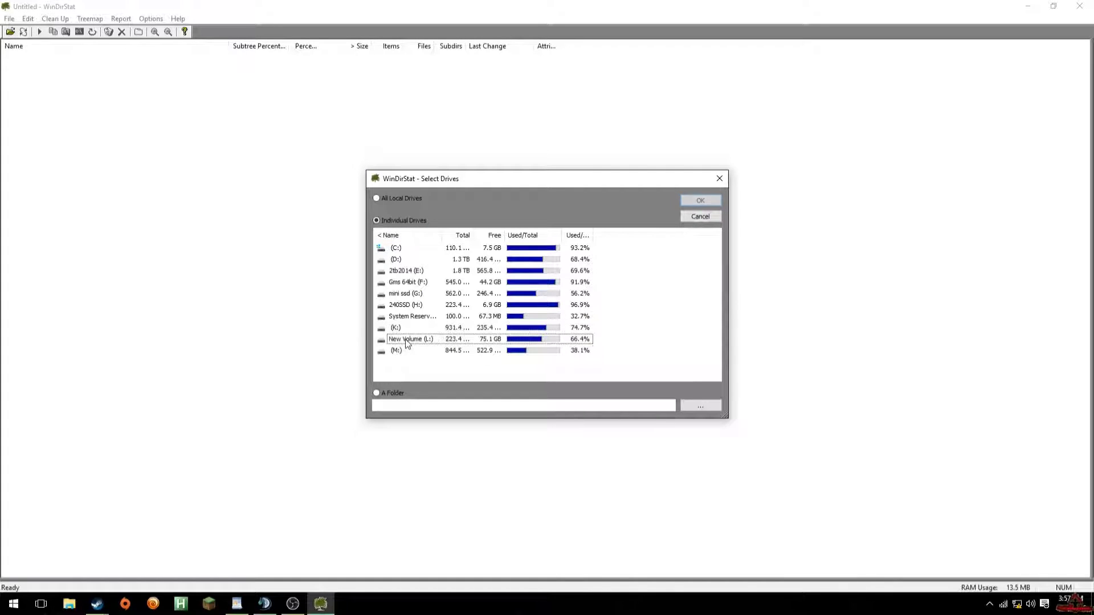
pyautogui.click(402, 340)
pyautogui.keyDown('ctrl'); pyautogui.click(399, 328); pyautogui.keyUp('ctrl')
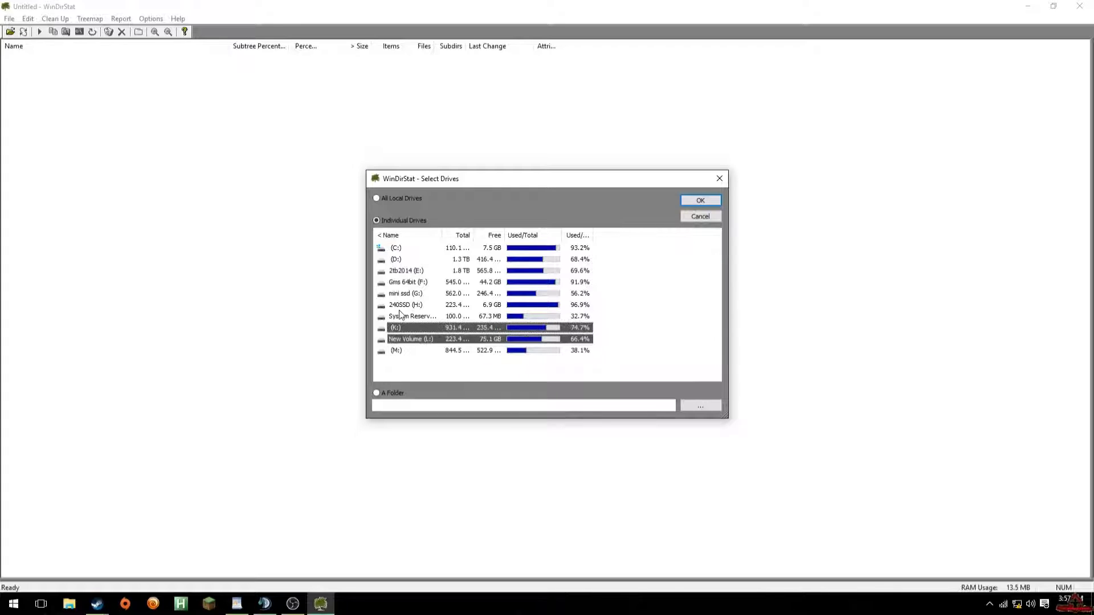
pyautogui.keyDown('ctrl'); pyautogui.click(400, 306); pyautogui.keyUp('ctrl')
pyautogui.keyDown('ctrl'); pyautogui.click(401, 283); pyautogui.keyUp('ctrl')
pyautogui.keyDown('ctrl'); pyautogui.click(402, 283); pyautogui.keyUp('ctrl')
pyautogui.keyDown('ctrl'); pyautogui.click(403, 305); pyautogui.keyUp('ctrl')
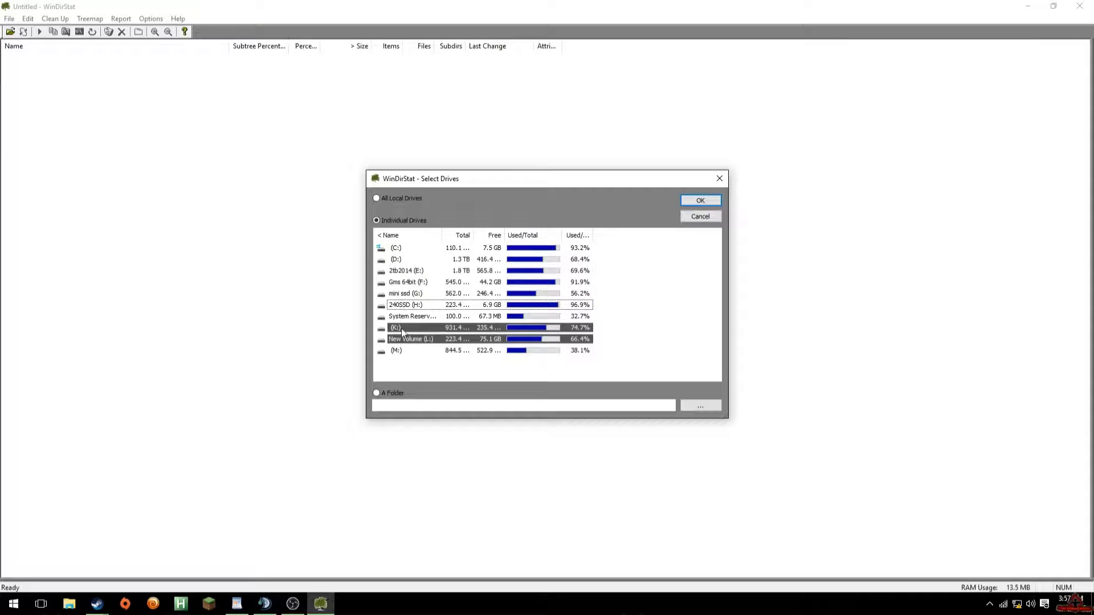
pyautogui.keyDown('ctrl'); pyautogui.click(403, 329); pyautogui.keyUp('ctrl')
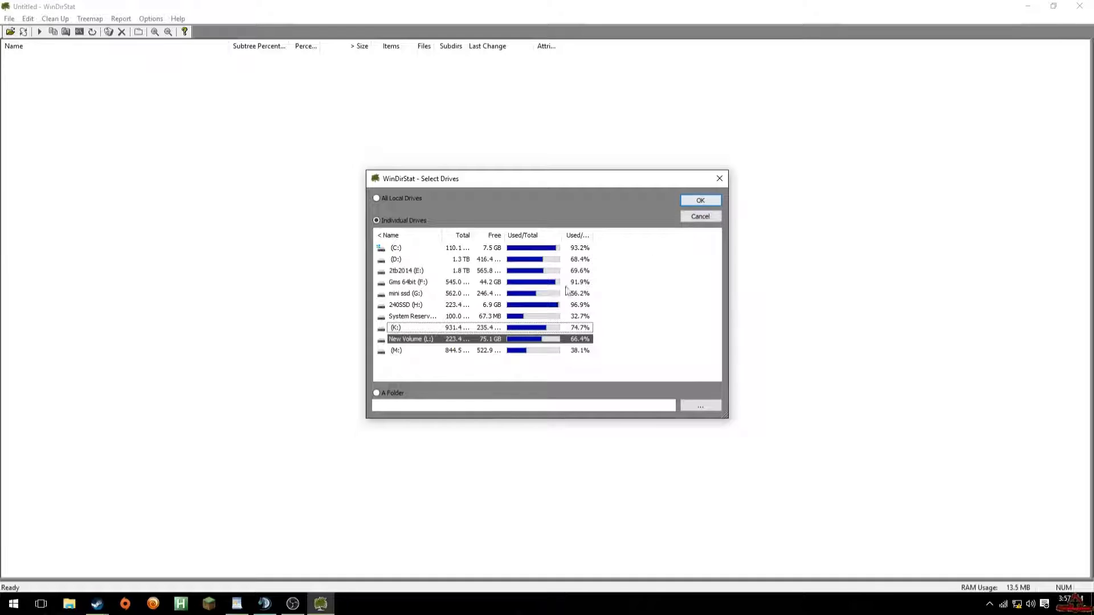
# Confirm the drive choice and scan New Volume (L:), totalling 148.2 GB
pyautogui.click(701, 201)
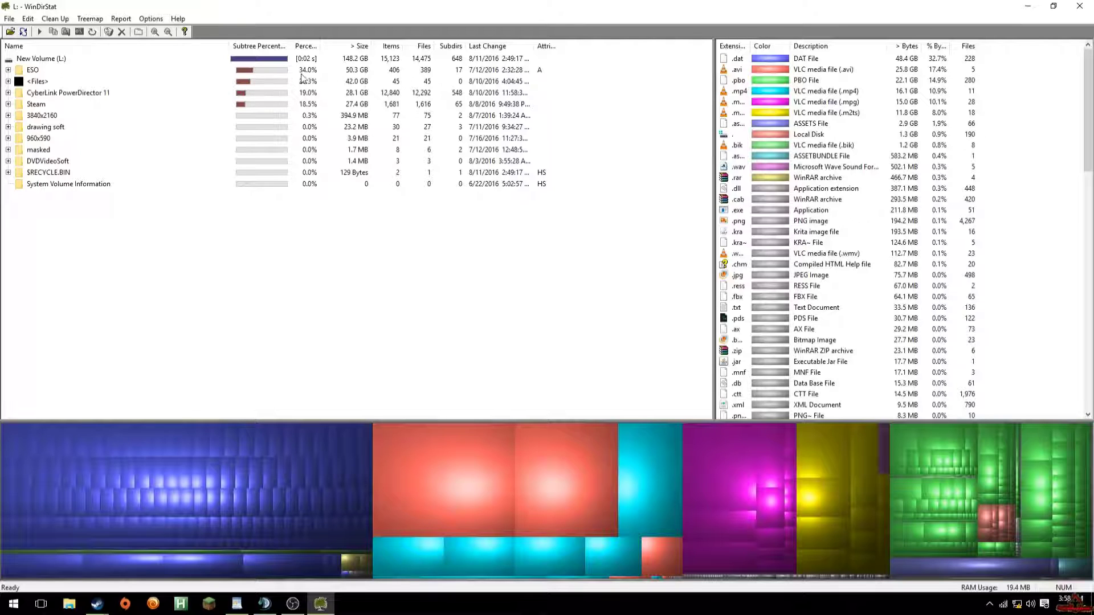
pyautogui.click(36, 72)
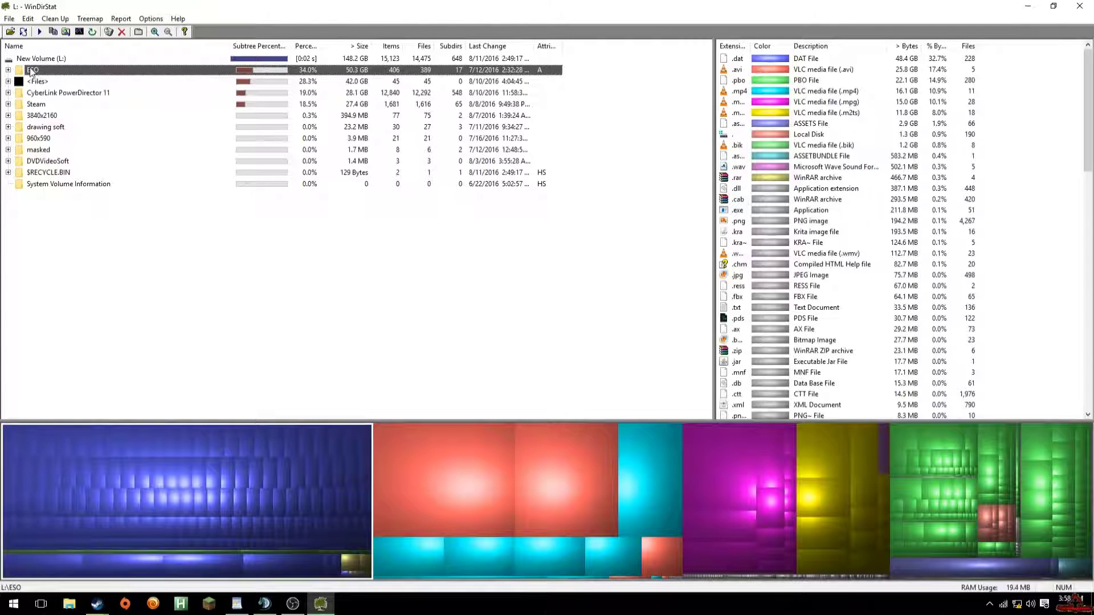
pyautogui.rightClick(33, 75)
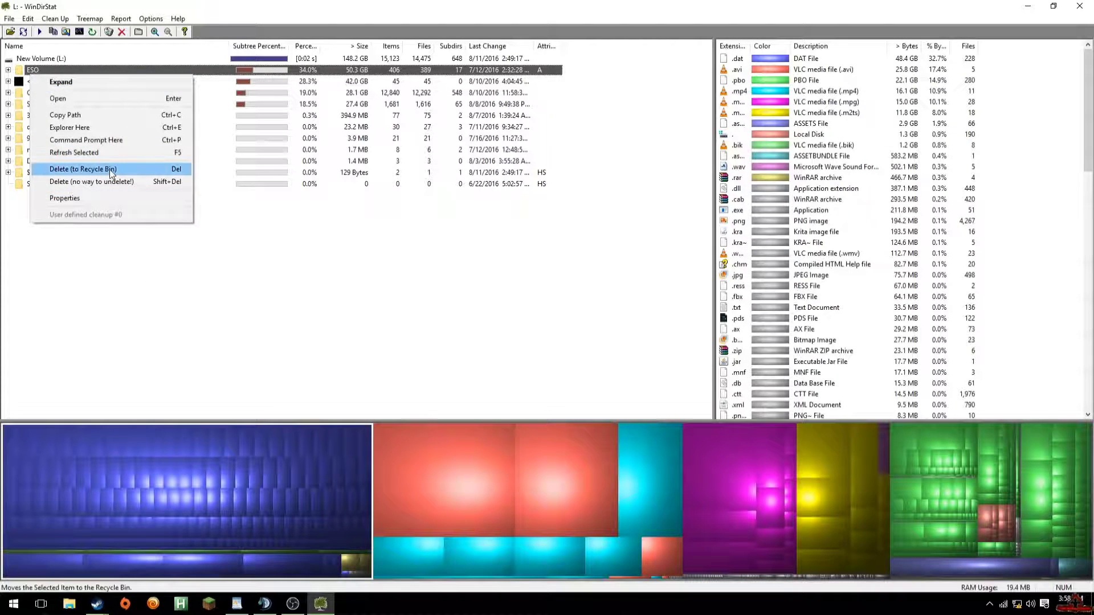
pyautogui.click(234, 285)
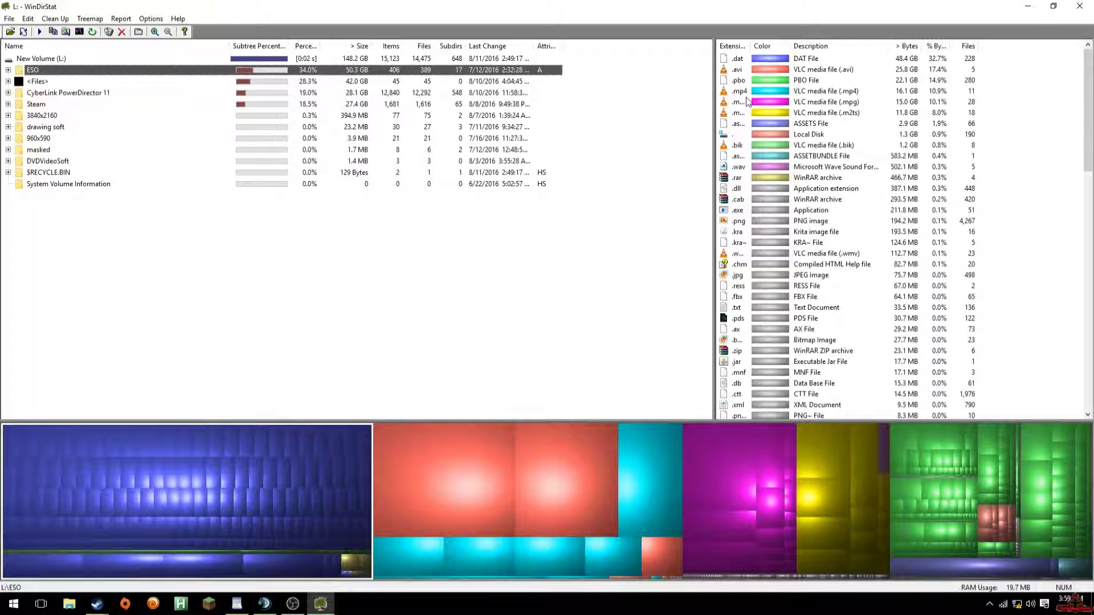
# Highlight .avi files and jump to the 14.1 GB FCPrimal .avi in <Files>
pyautogui.click(770, 71)
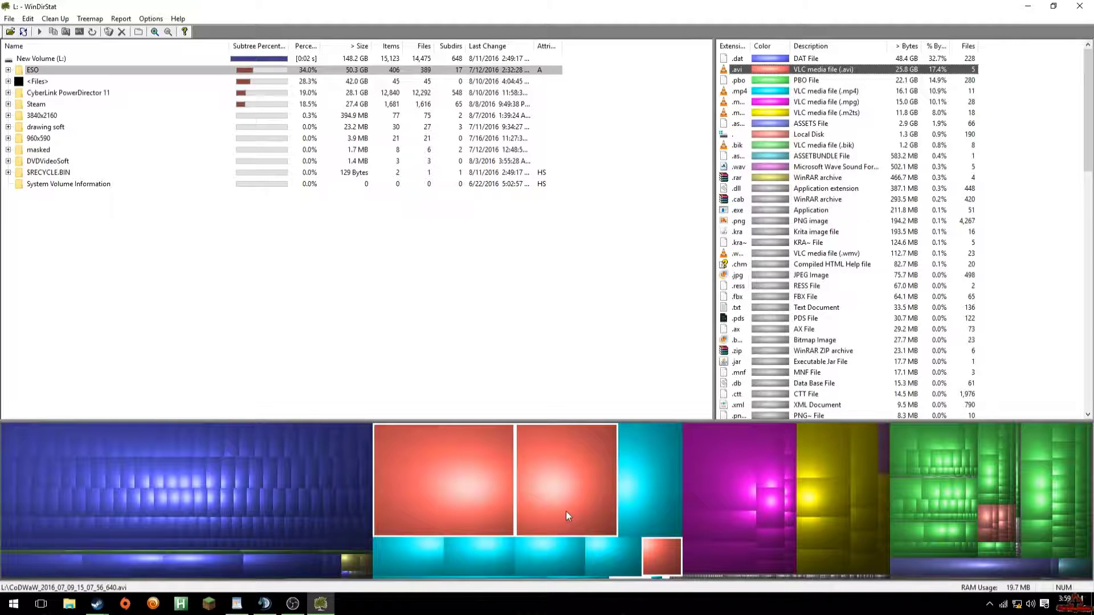
pyautogui.click(425, 481)
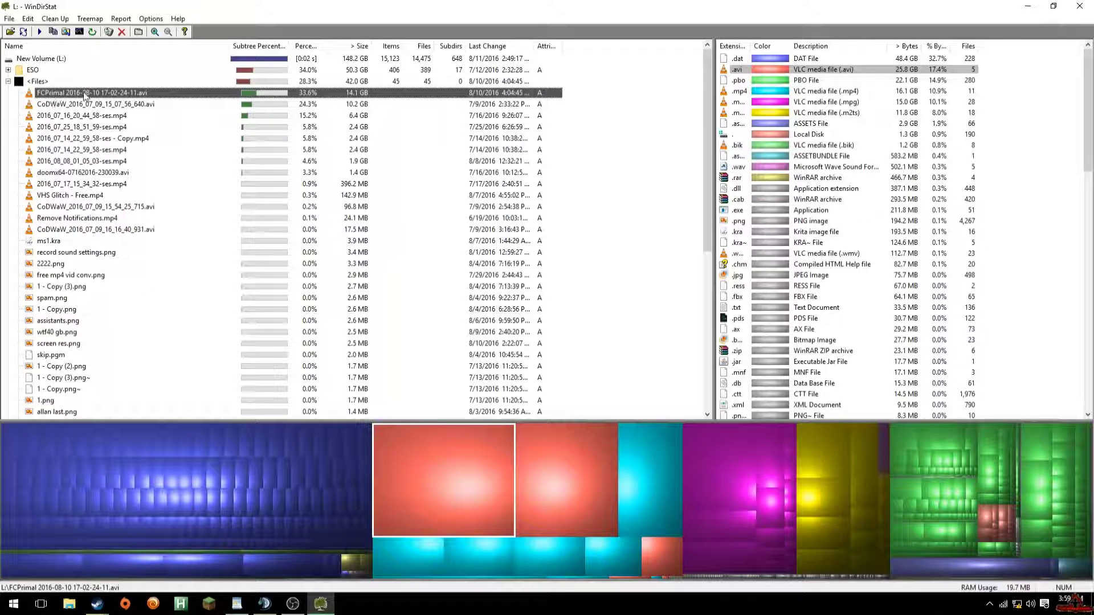
pyautogui.rightClick(32, 71)
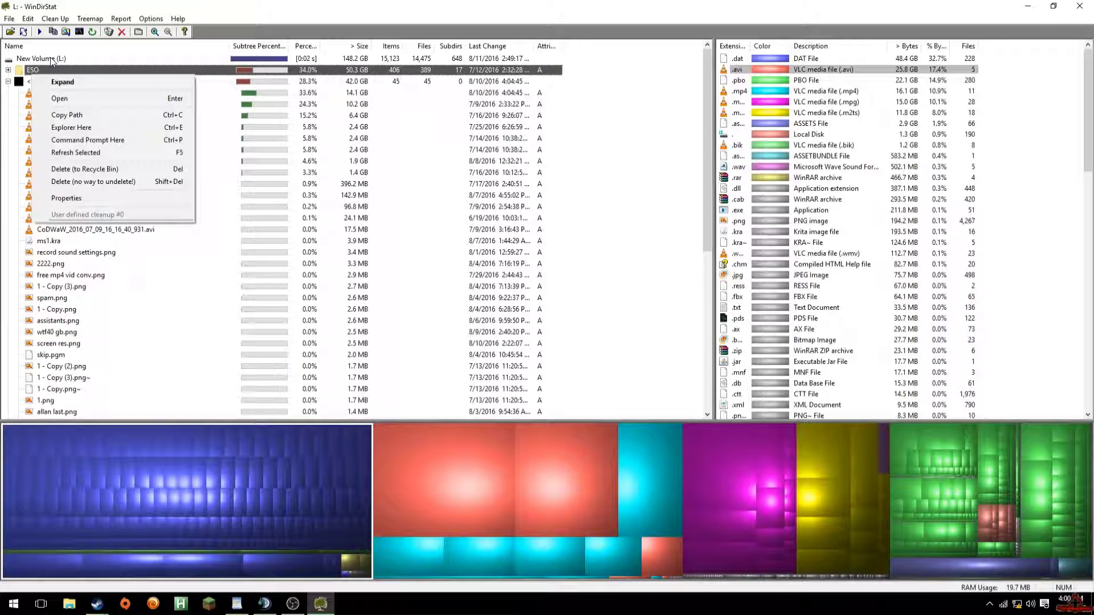
pyautogui.click(52, 60)
pyautogui.rightClick(52, 59)
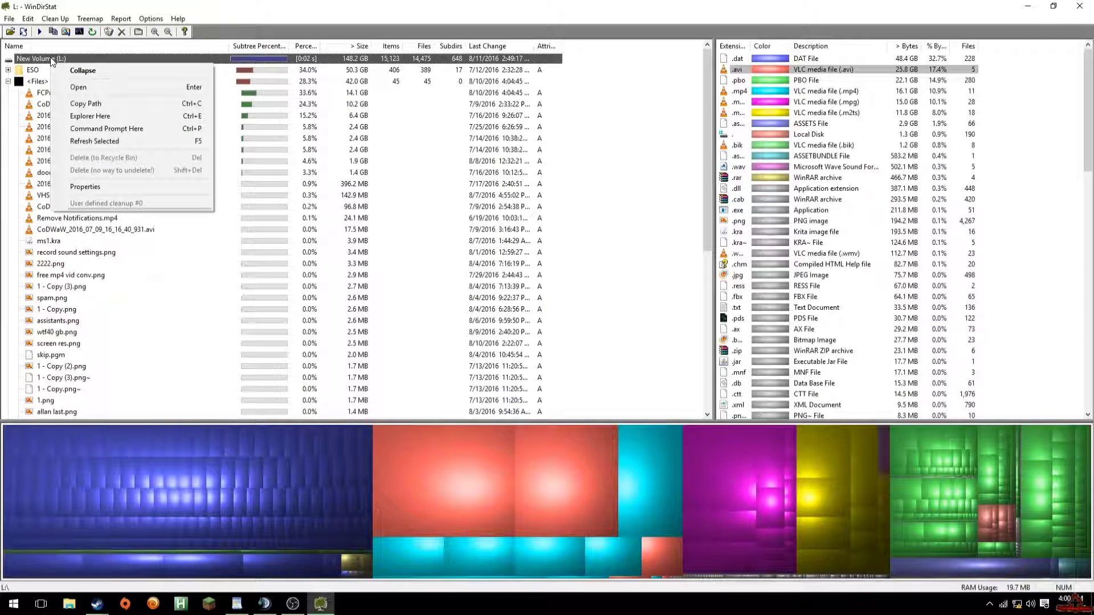
pyautogui.click(79, 87)
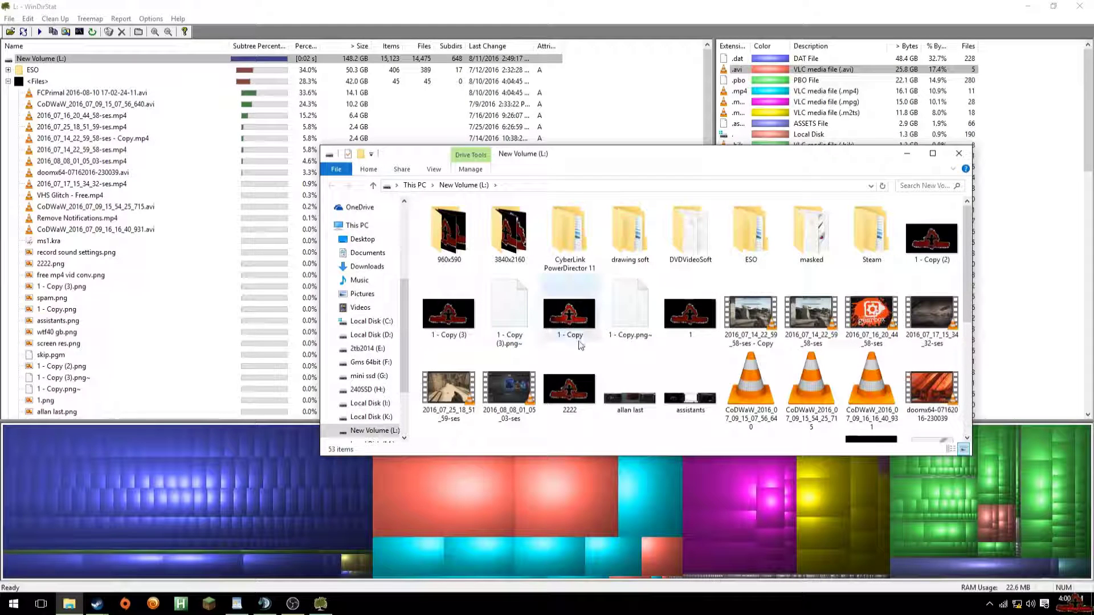
pyautogui.moveTo(581, 344)
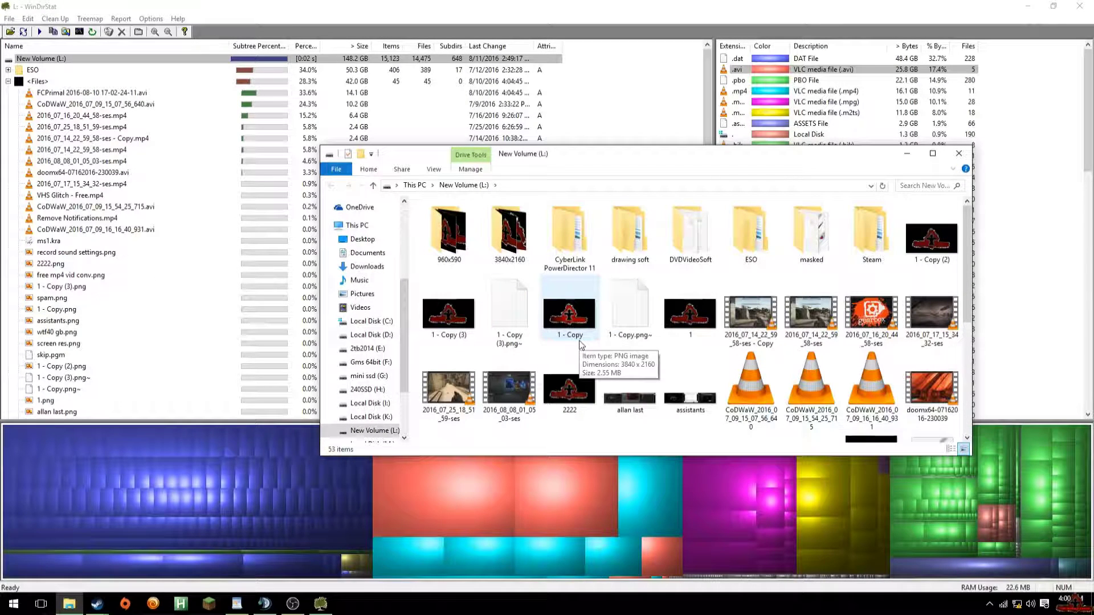
pyautogui.scroll(-3, 581, 345)
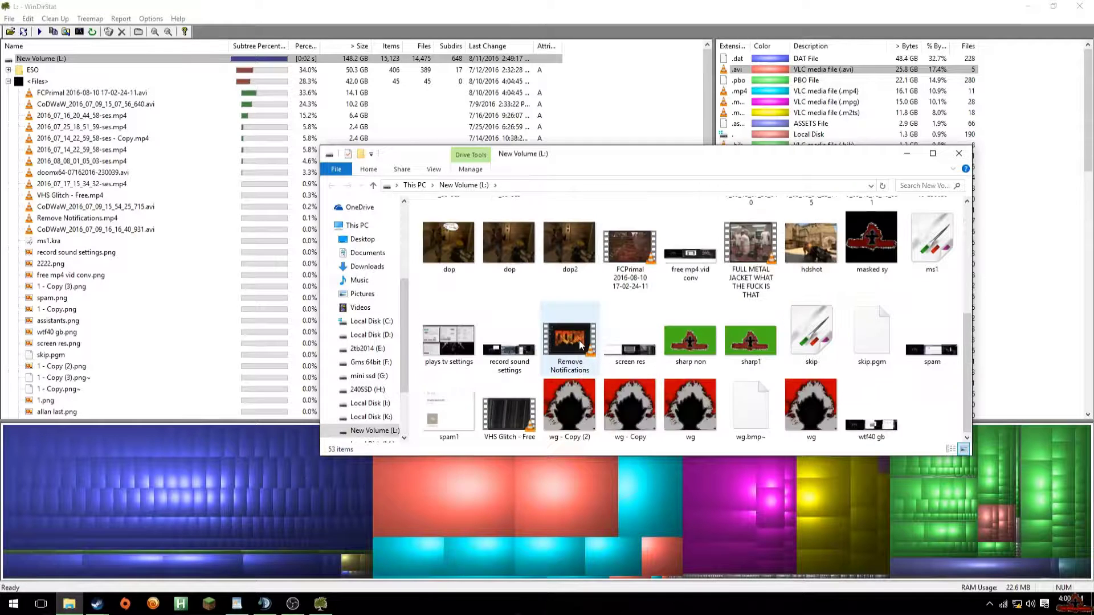
pyautogui.scroll(5, 581, 344)
pyautogui.moveTo(697, 309)
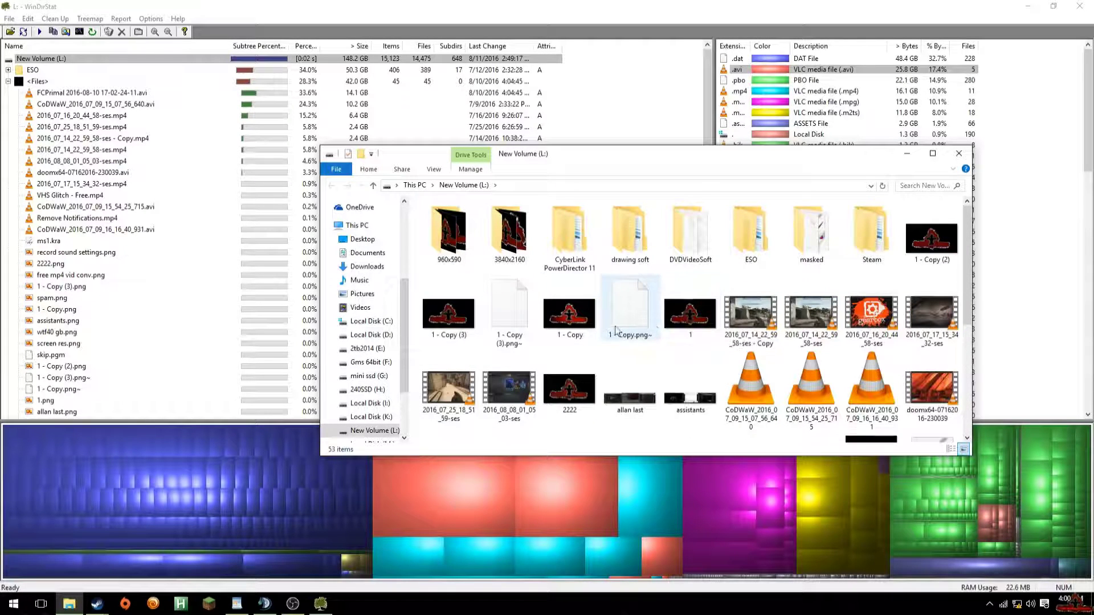
pyautogui.scroll(-5, 573, 331)
pyautogui.press('f')
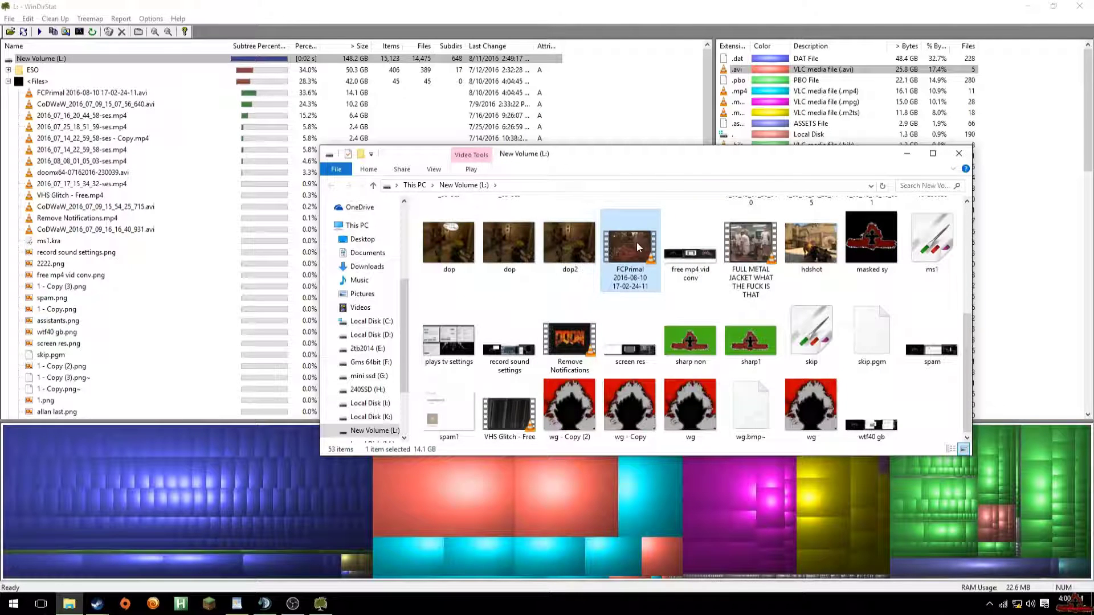
pyautogui.moveTo(637, 242)
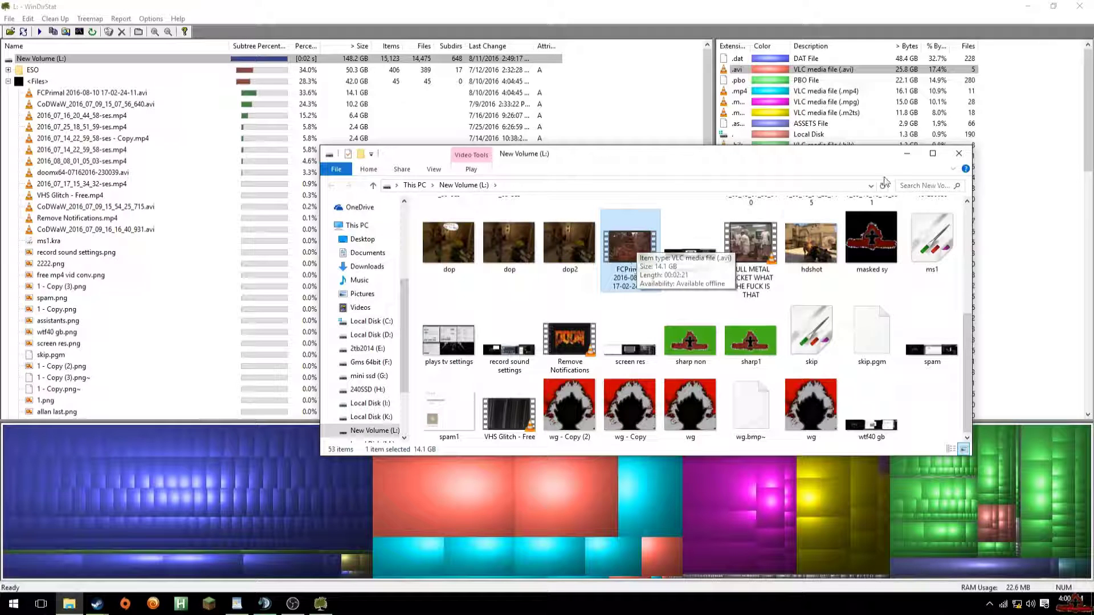
pyautogui.click(957, 153)
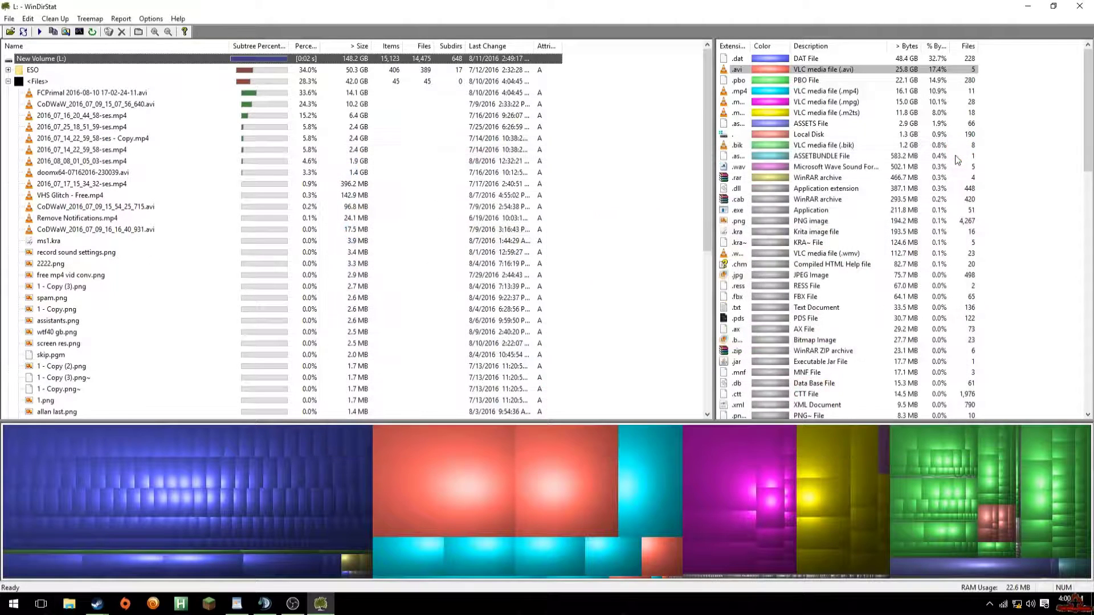
pyautogui.click(450, 480)
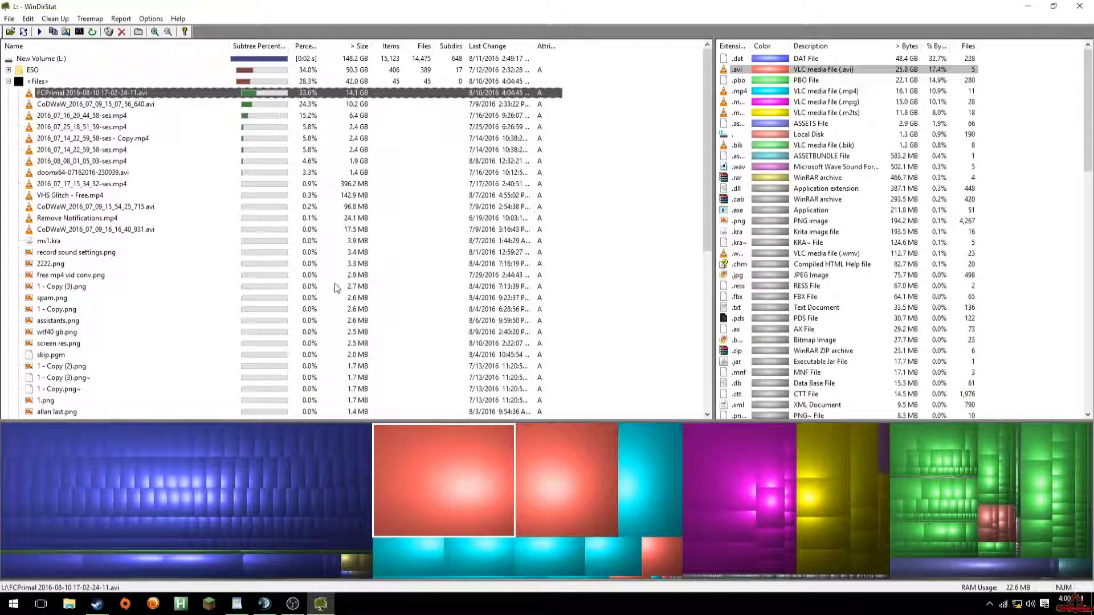
pyautogui.rightClick(78, 93)
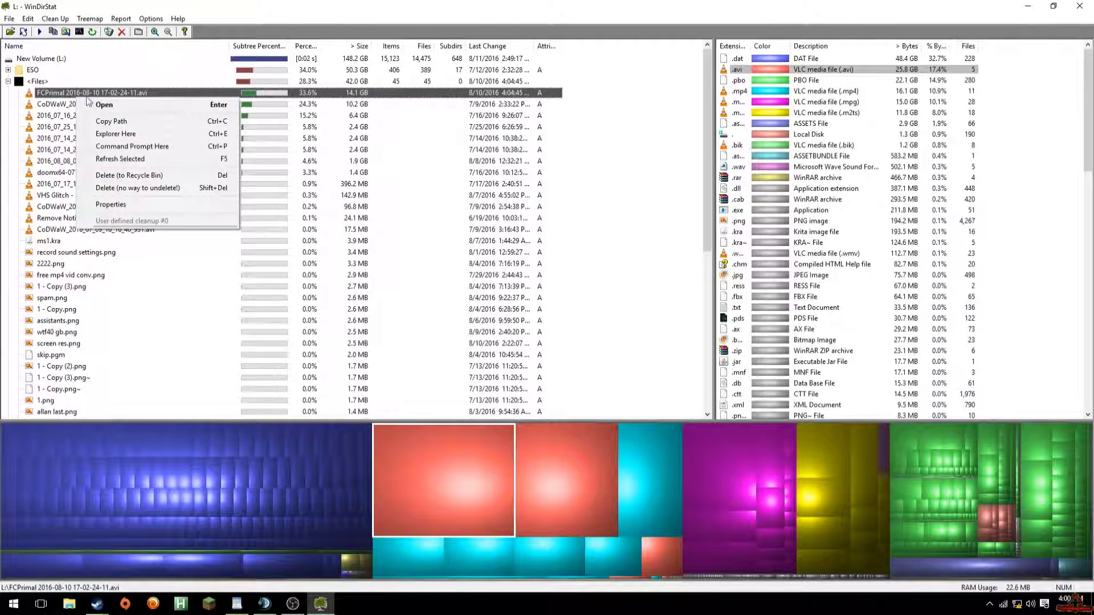
pyautogui.click(156, 191)
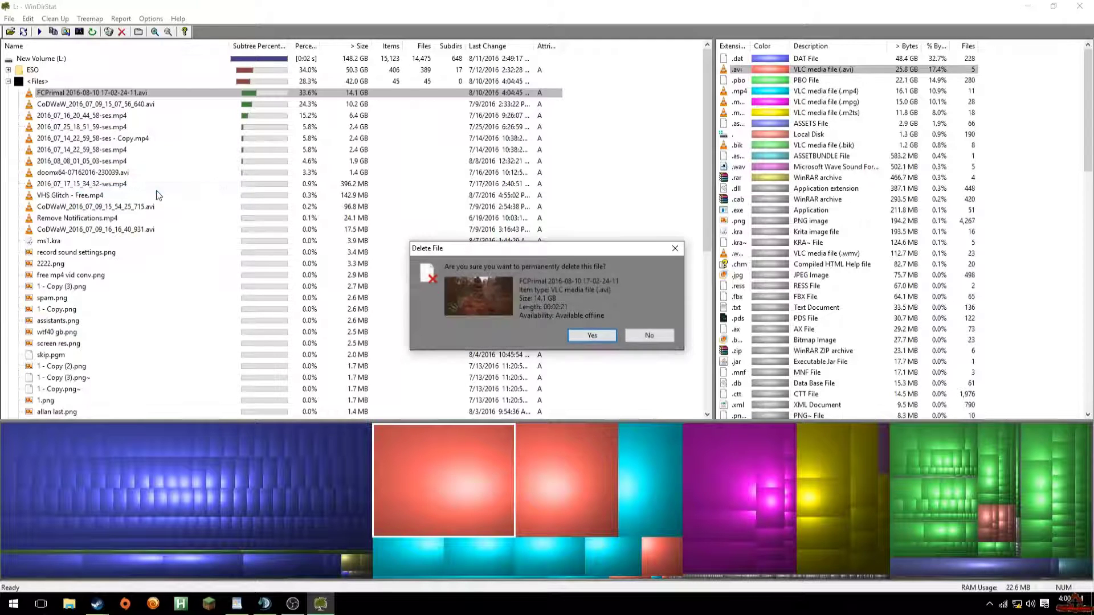
pyautogui.click(591, 336)
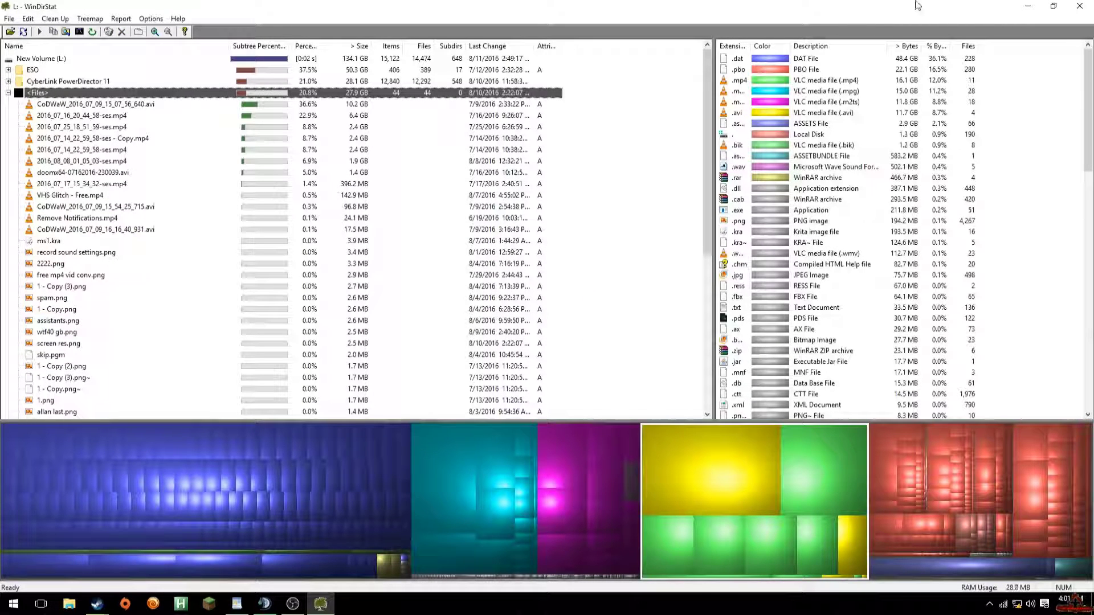
# Close WinDirStat, check New Volume (L:) shows 89.2 GB free of 223 GB in This PC, then close it
pyautogui.click(1080, 5)
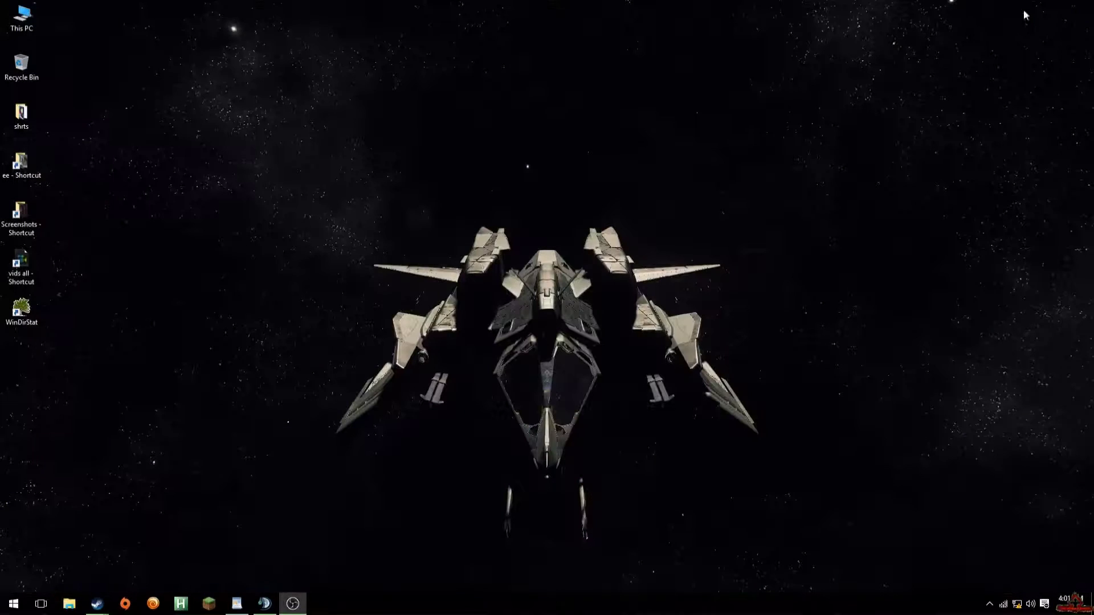
pyautogui.doubleClick(25, 21)
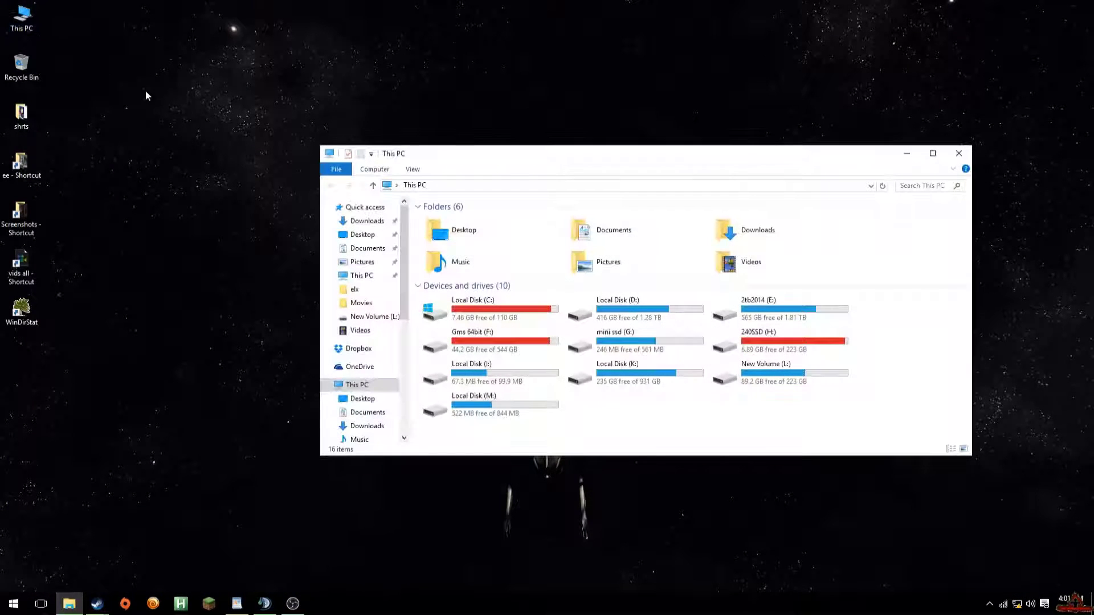
pyautogui.click(776, 380)
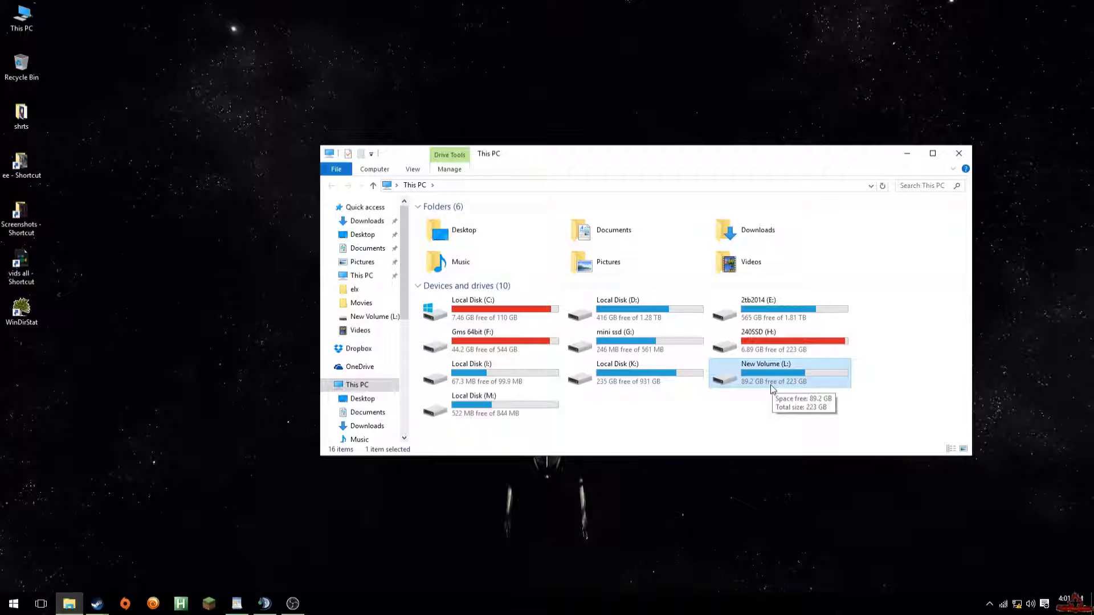
pyautogui.click(959, 153)
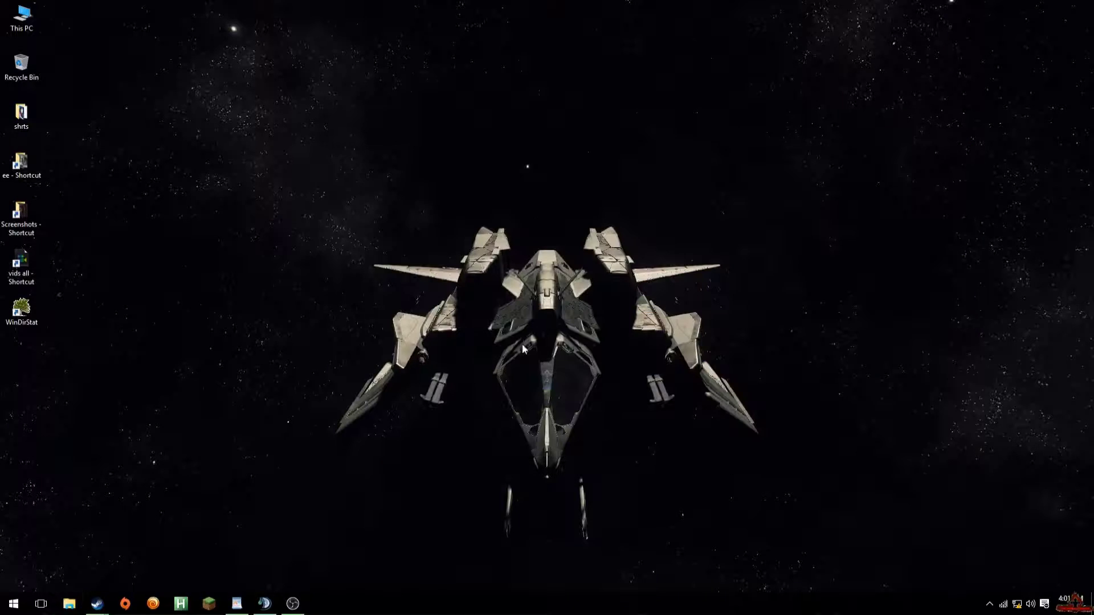